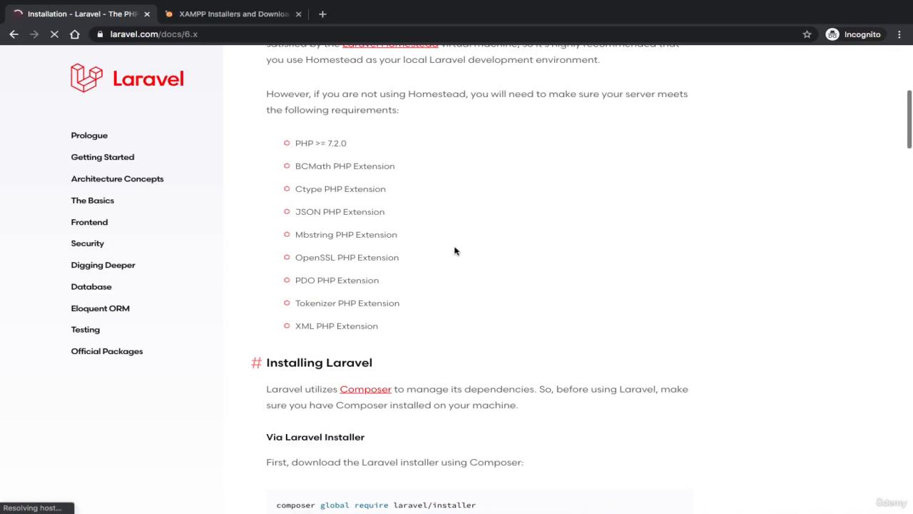
# Step: Switch to the XAMPP website and open its download page for other versions
pyautogui.click(240, 18)
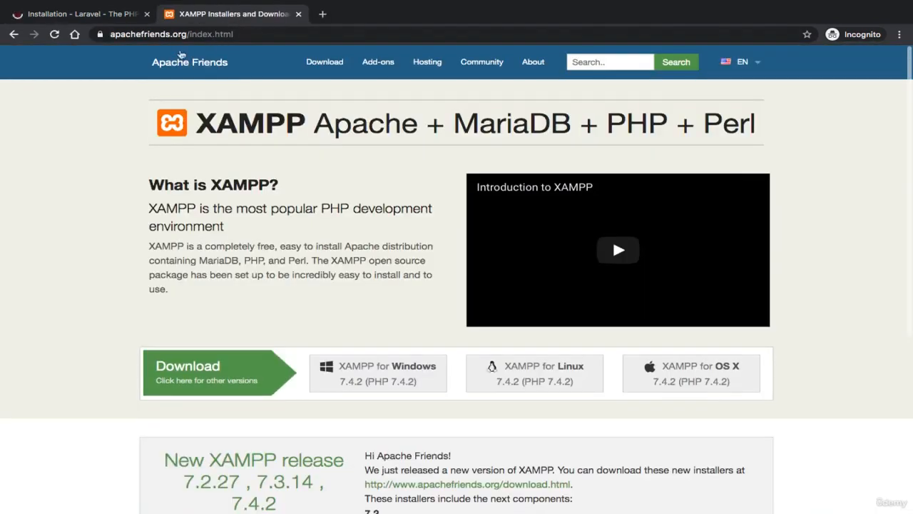
pyautogui.scroll(-2, 275, 276)
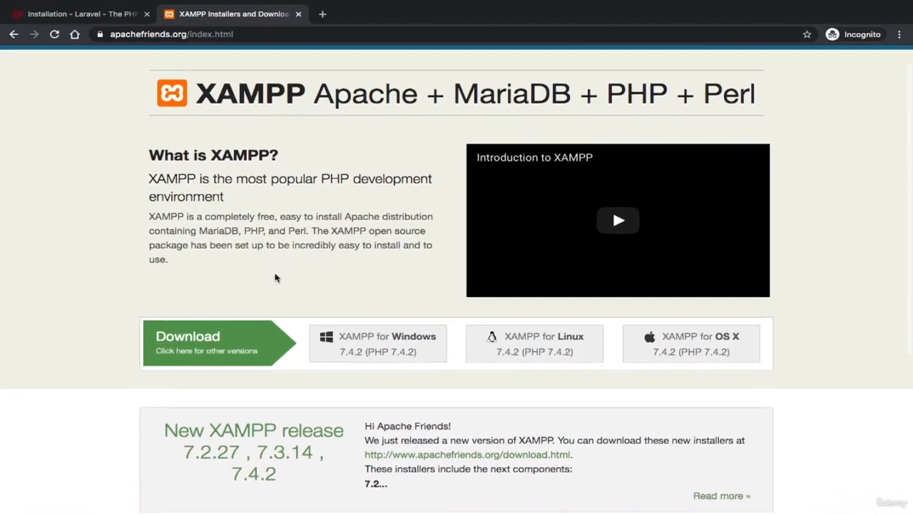
pyautogui.scroll(-3, 275, 277)
pyautogui.scroll(3, 275, 277)
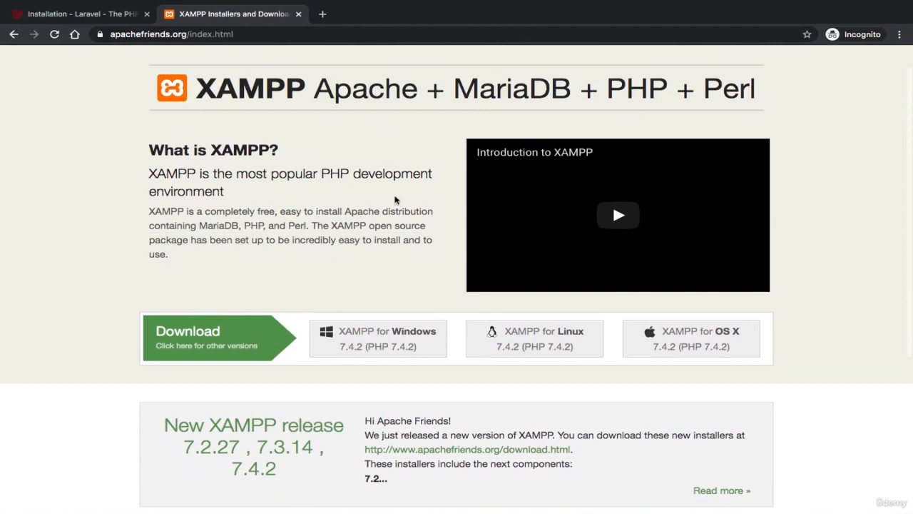
pyautogui.scroll(-2, 398, 221)
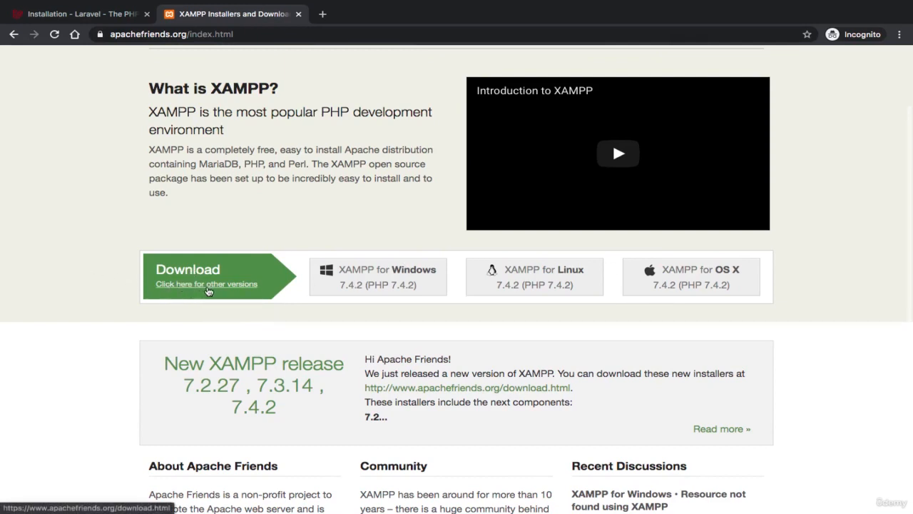
pyautogui.click(207, 286)
# Step: Download the 159 Mb 64-bit XAMPP installer for OS X, version 7.2.27 / PHP 7.2.27
pyautogui.scroll(-3, 209, 291)
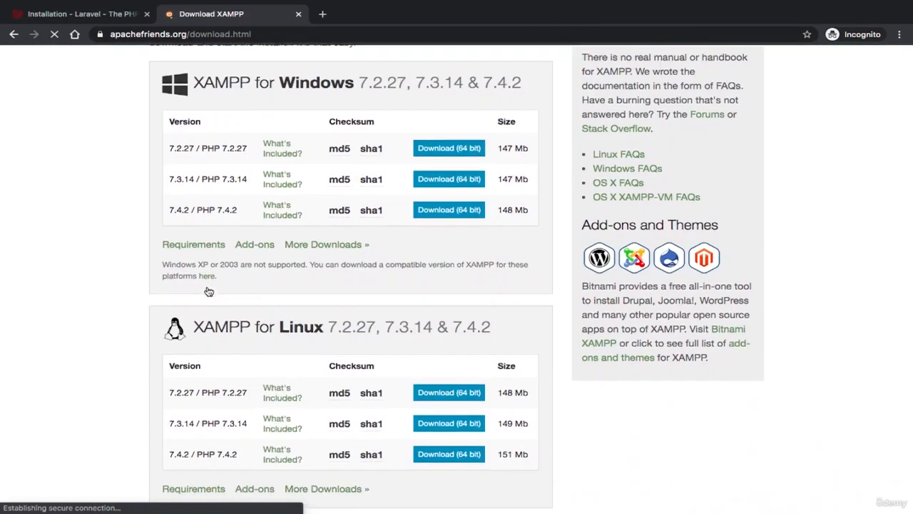
pyautogui.moveTo(336, 367)
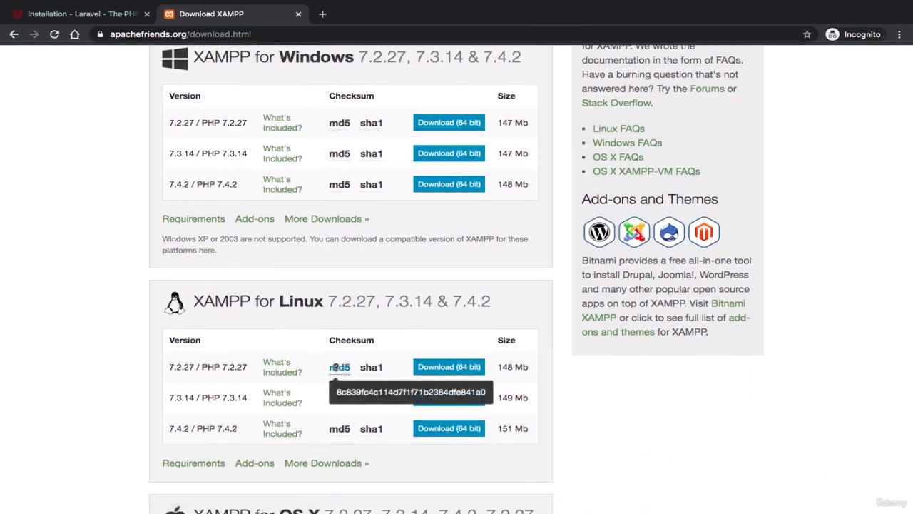
pyautogui.scroll(-3, 363, 259)
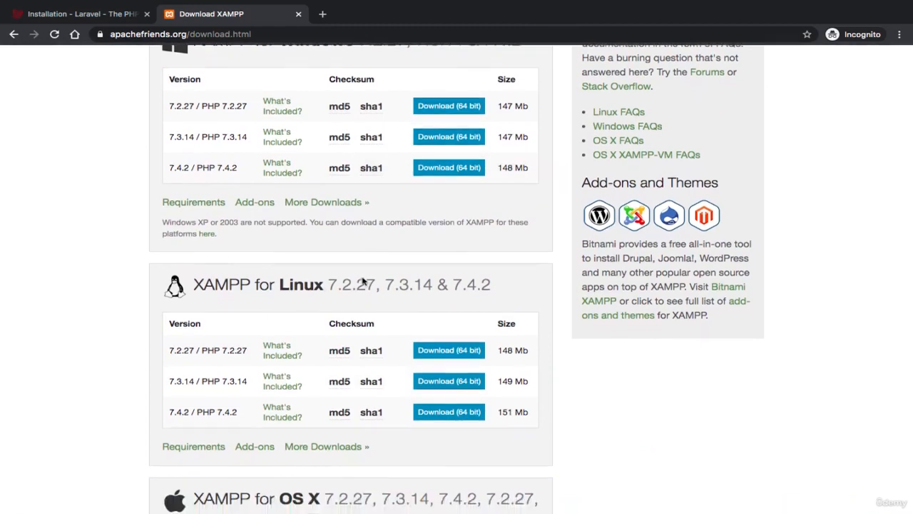
pyautogui.scroll(-4, 363, 280)
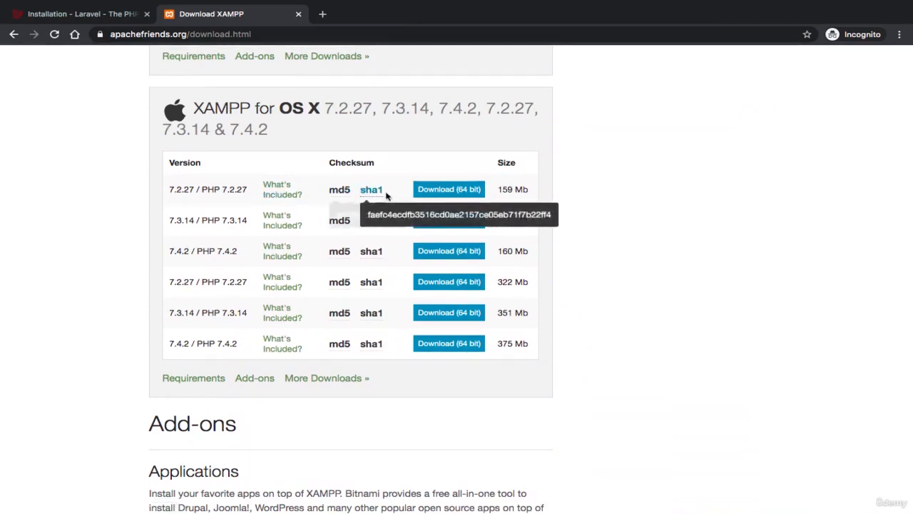
pyautogui.click(461, 191)
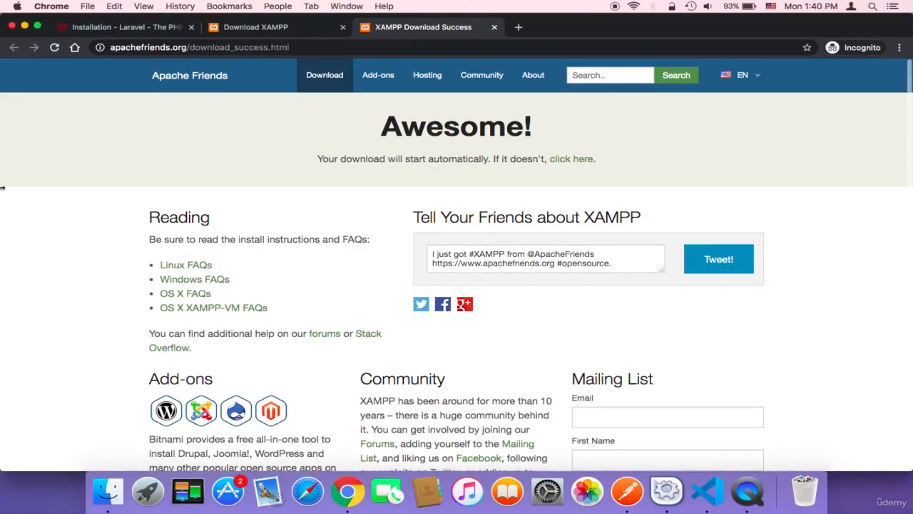
# Step: Open the downloaded XAMPP disk image on the desktop and launch its installer, allowing the internet-downloaded application to open
pyautogui.moveTo(2, 188); pyautogui.dragTo(103, 171)
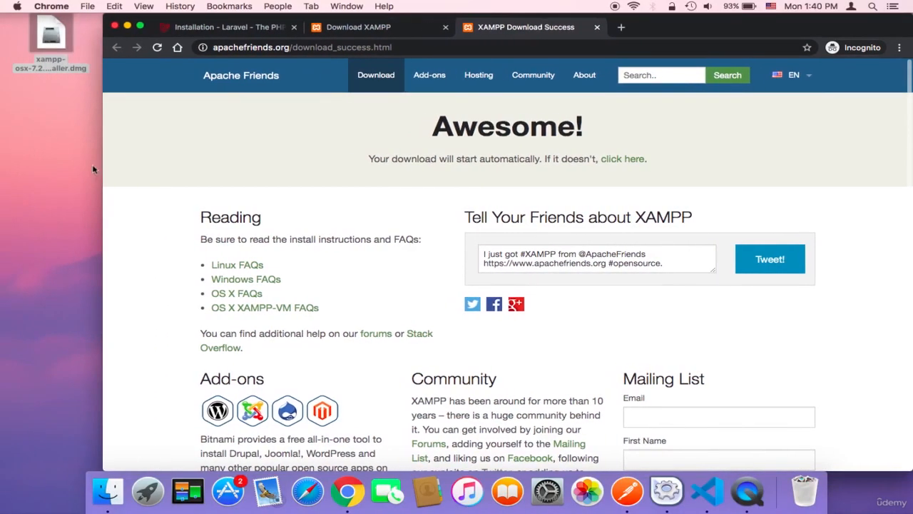
pyautogui.click(54, 39)
pyautogui.doubleClick(71, 43)
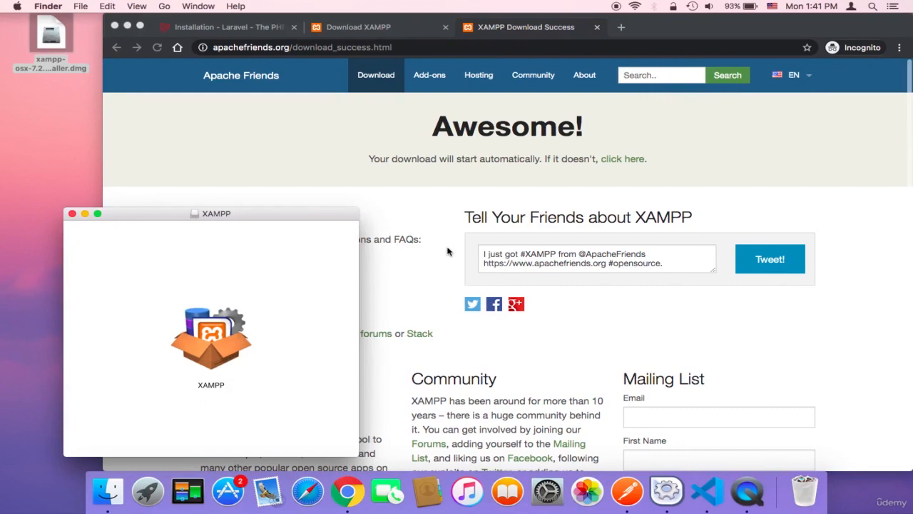
pyautogui.doubleClick(222, 335)
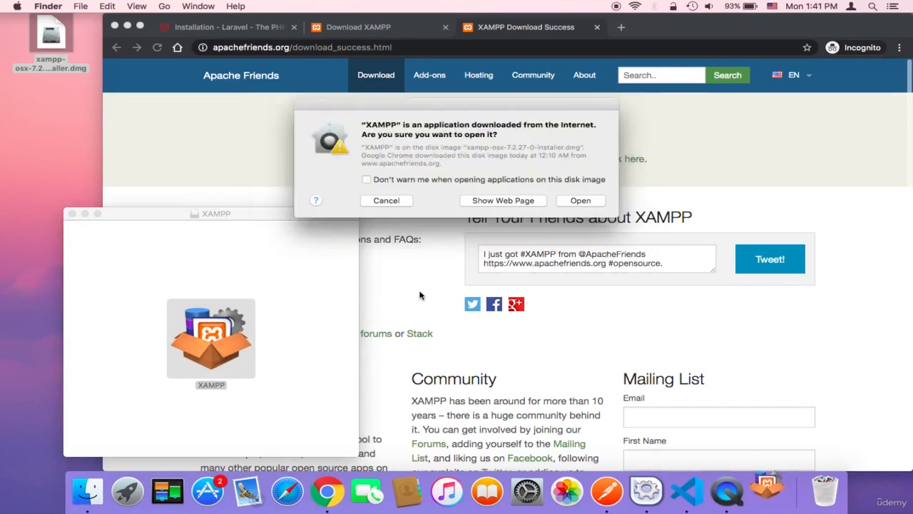
pyautogui.click(581, 202)
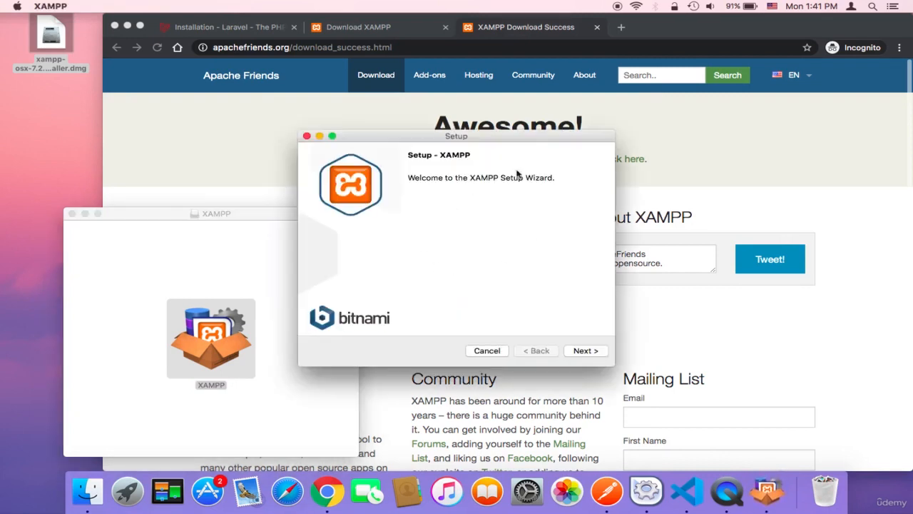
# Step: Start the XAMPP setup wizard and select both XAMPP Core Files and XAMPP Developer Files for installation
pyautogui.moveTo(520, 140); pyautogui.dragTo(526, 85)
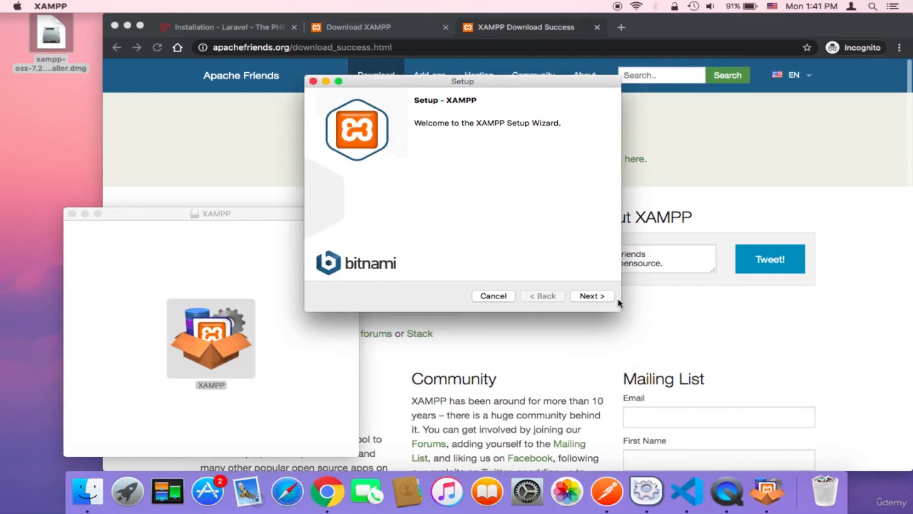
pyautogui.click(591, 295)
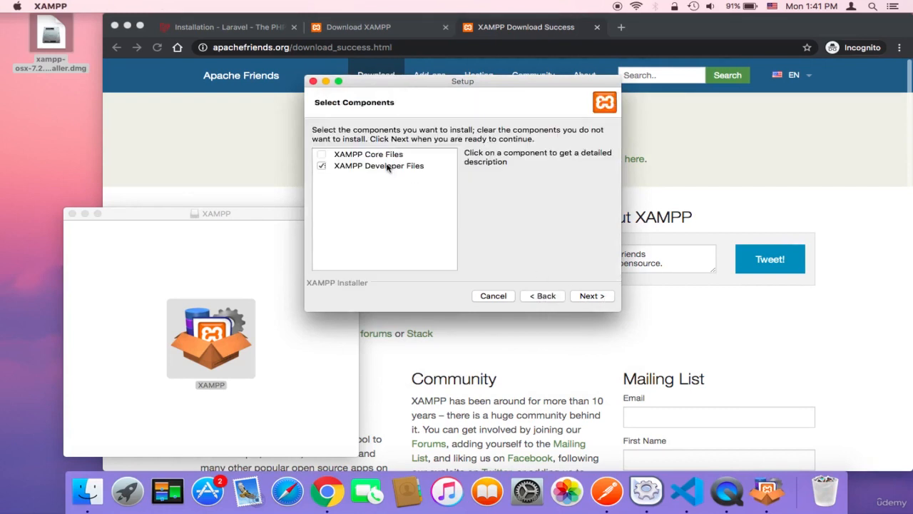
pyautogui.click(320, 160)
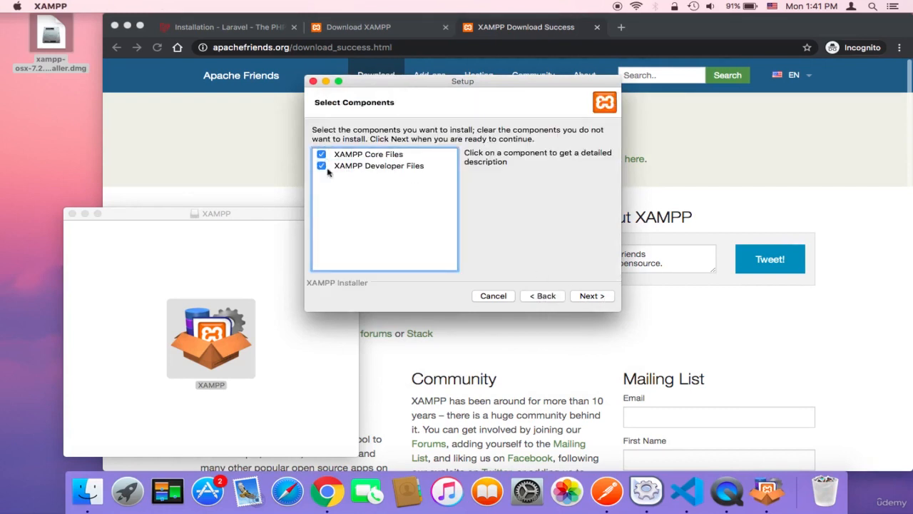
pyautogui.click(592, 296)
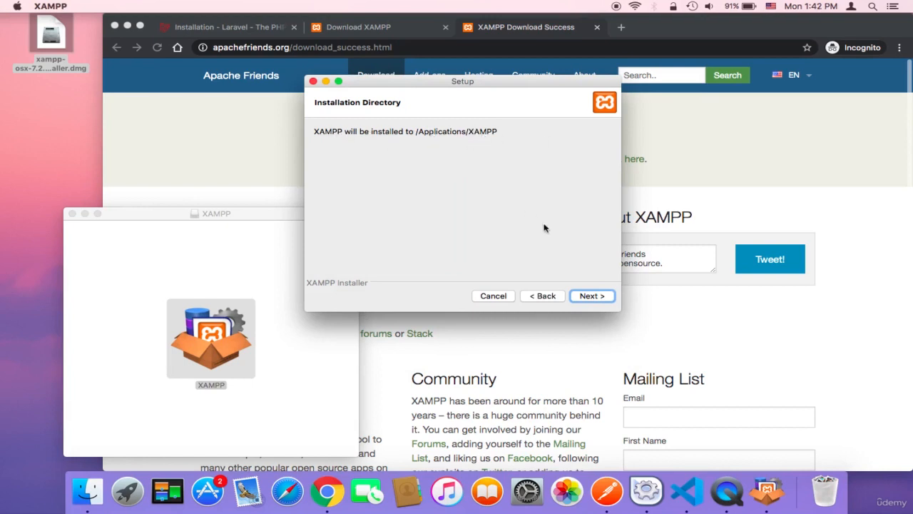
# Step: Accept the installation directory, keep the Bitnami information option unchecked, and run the XAMPP installation
pyautogui.click(590, 296)
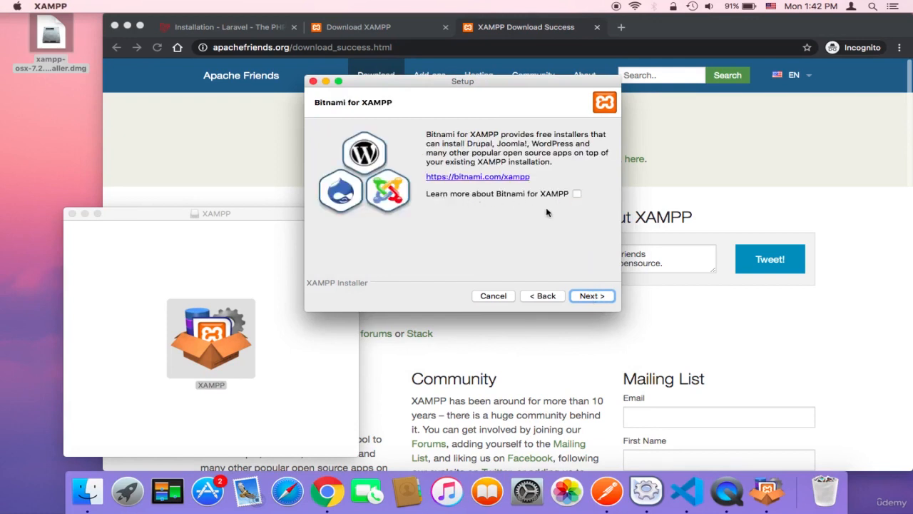
pyautogui.click(592, 295)
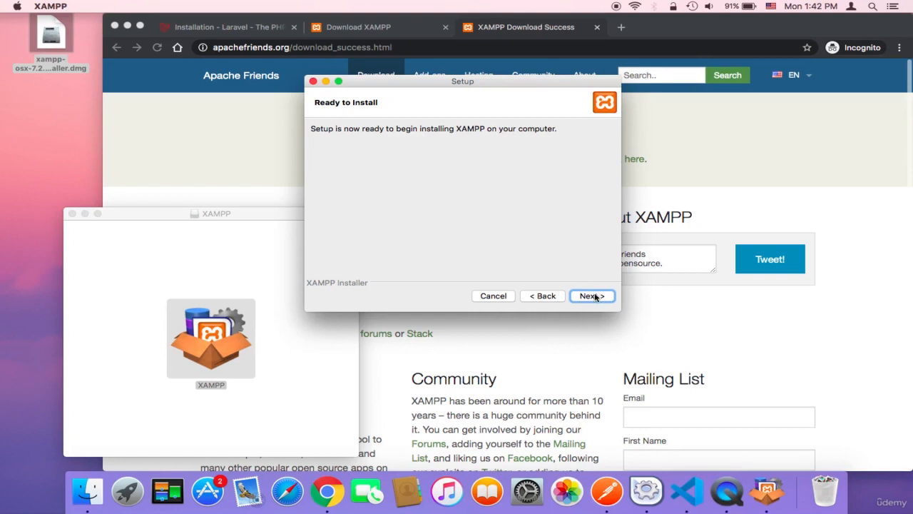
pyautogui.click(594, 295)
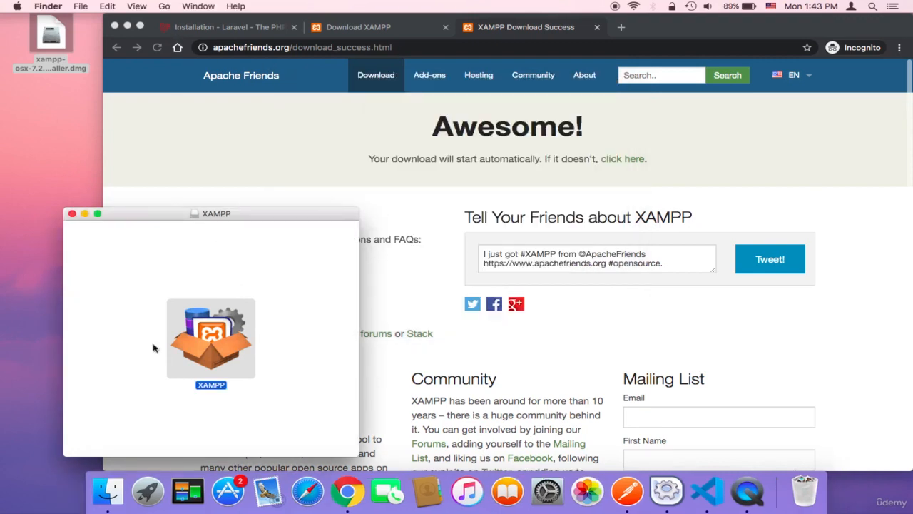
# Step: Open the Applications folder in Finder and browse into XAMPP's xamppfiles folder
pyautogui.click(164, 6)
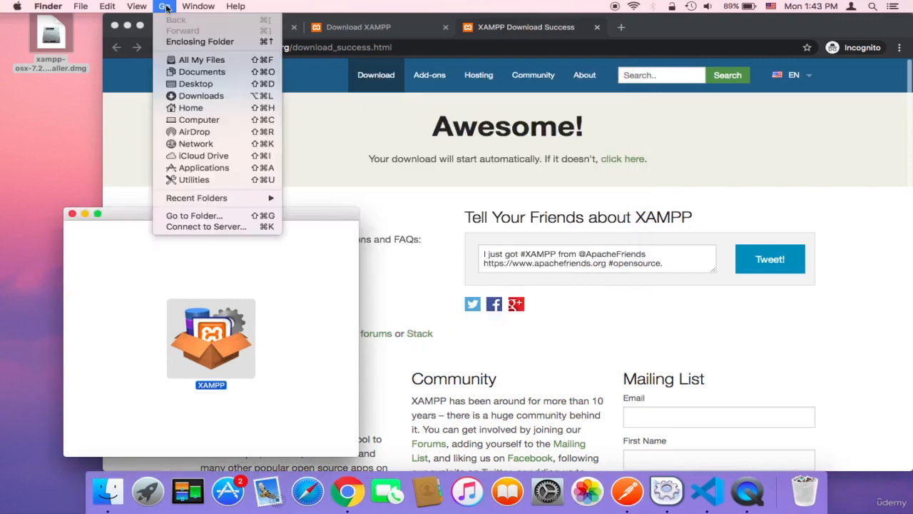
pyautogui.click(207, 169)
pyautogui.scroll(-10, 306, 230)
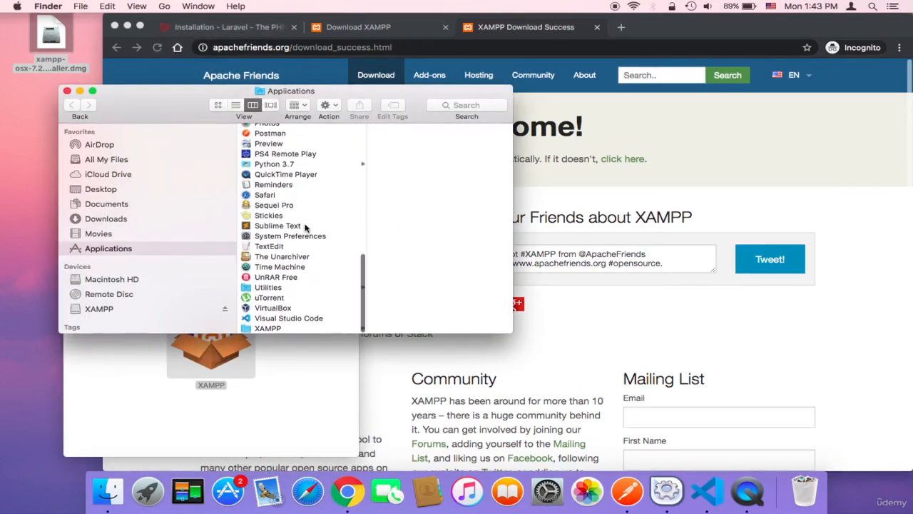
pyautogui.click(299, 329)
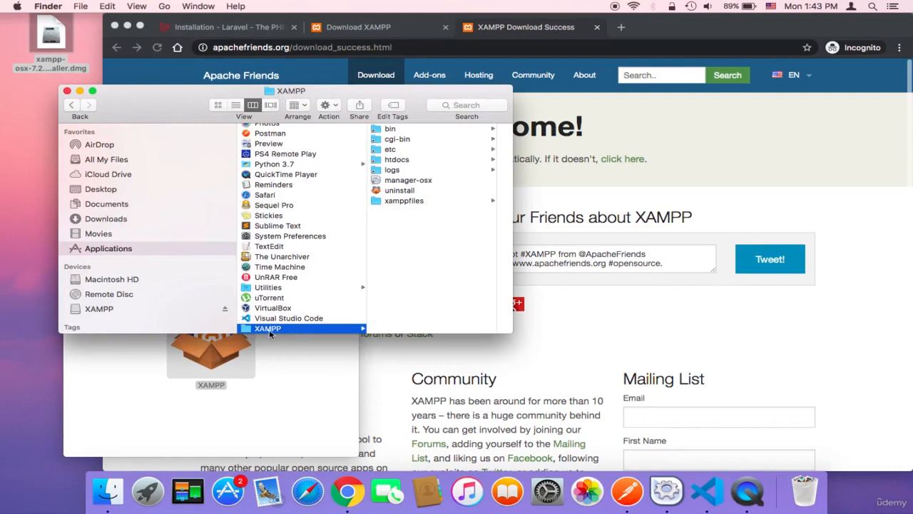
pyautogui.click(428, 203)
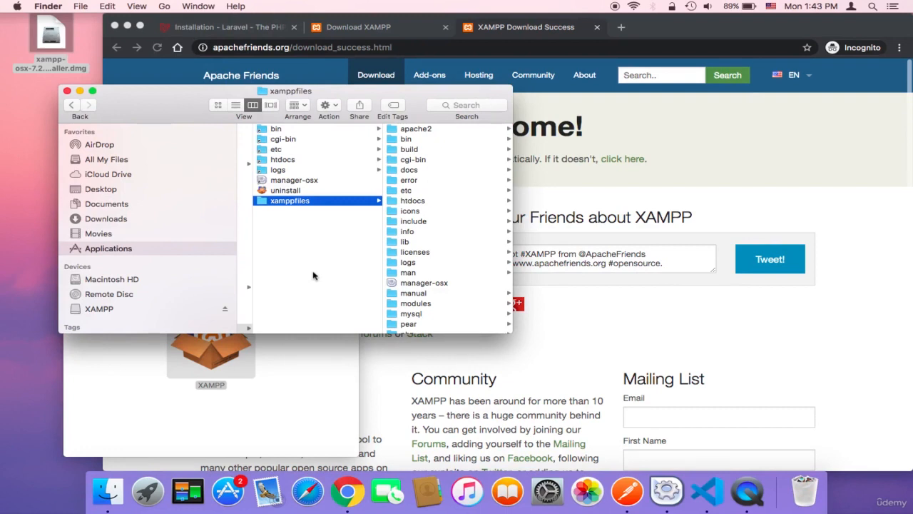
# Step: Find and open Terminal, and enlarge its text for readability
pyautogui.click(871, 6)
pyautogui.write('ter')
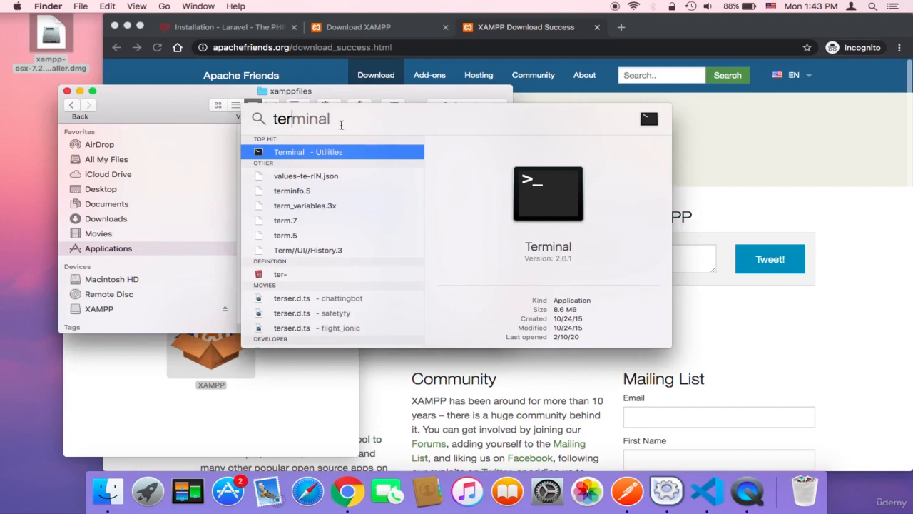
pyautogui.press('Return')
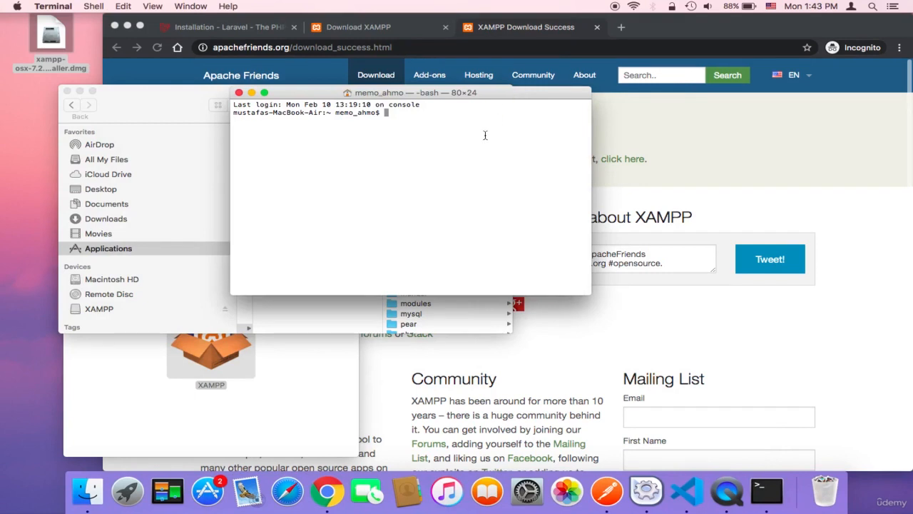
pyautogui.press('super+plus')
pyautogui.press('super+plus')
pyautogui.press('super+plus')
# Step: Check the installed PHP version in Terminal with php -v
pyautogui.write('pj')
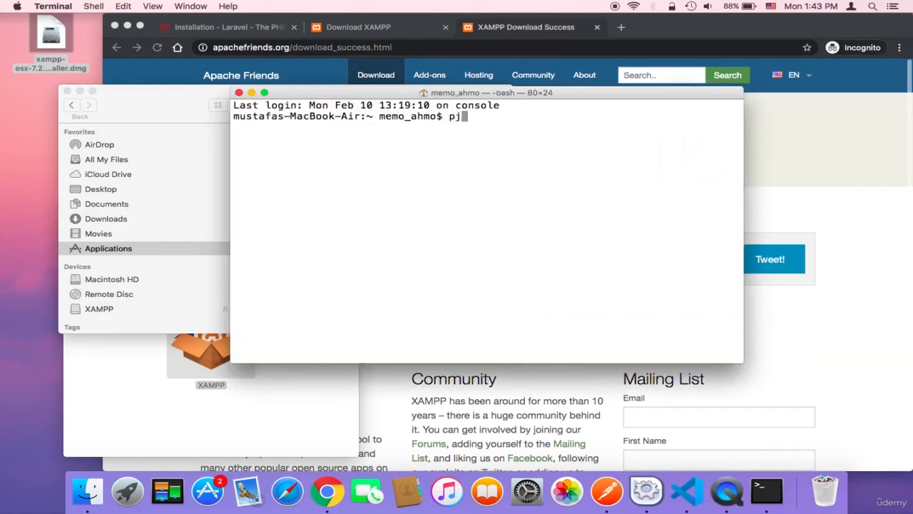
pyautogui.press('BackSpace')
pyautogui.write('hp -v')
pyautogui.press('Return')
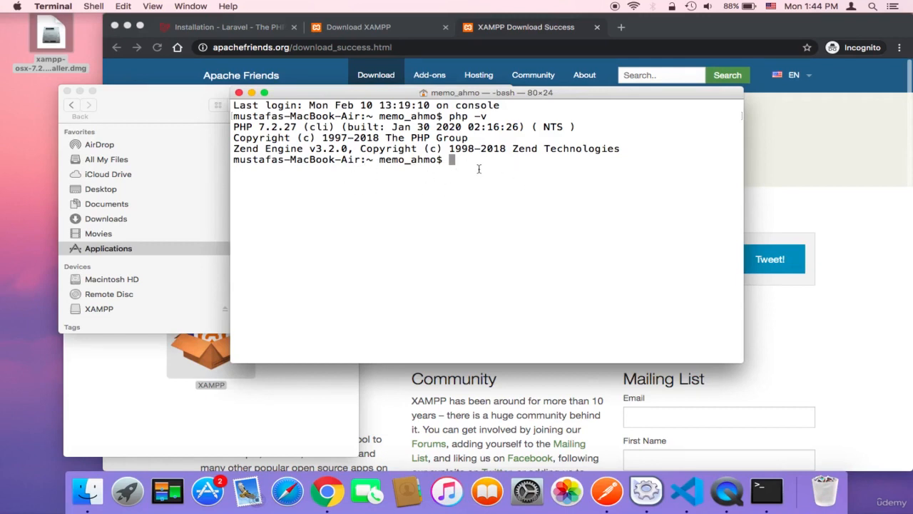
# Step: Open .bash_profile from the Terminal and locate its PHP 7 path section at the end of the file
pyautogui.write('open .bash_profile')
pyautogui.press('Return')
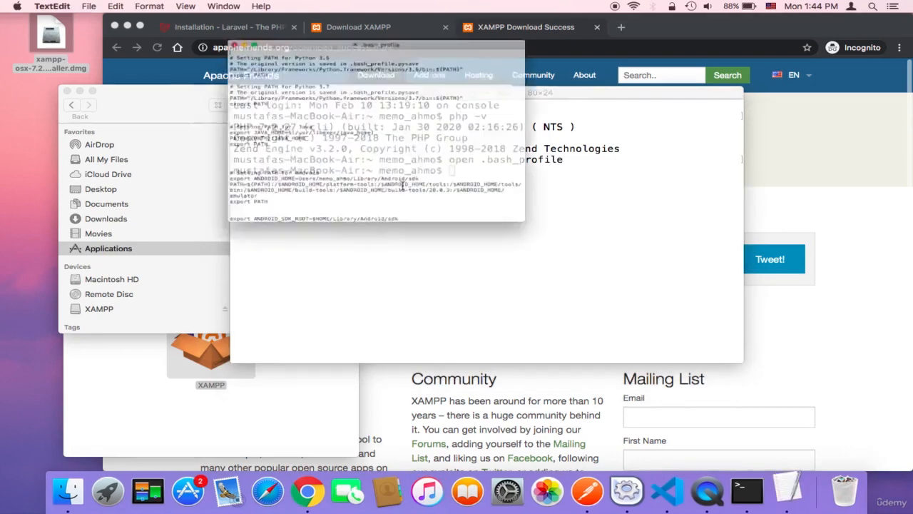
pyautogui.scroll(-5, 354, 202)
pyautogui.scroll(5, 354, 201)
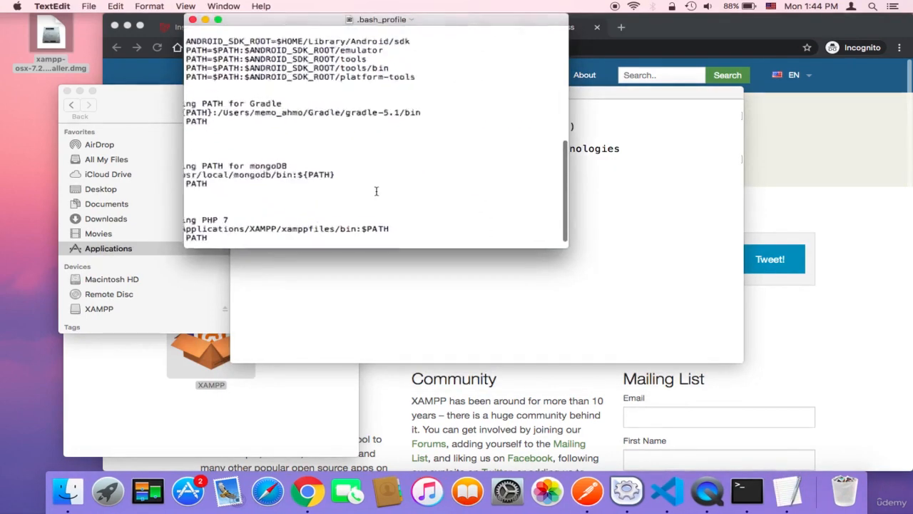
pyautogui.scroll(-5, 375, 187)
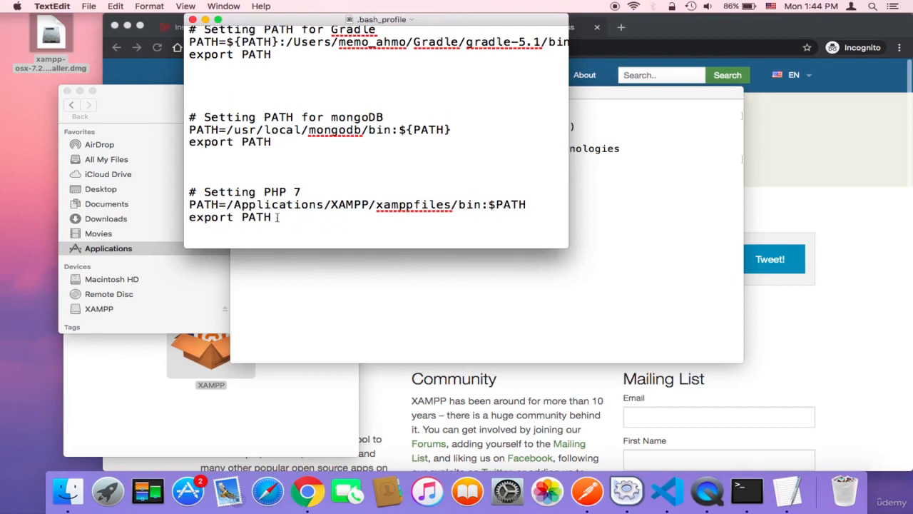
# Step: Examine the PATH=/Applications/XAMPP/xamppfiles/bin:$PATH and export PATH lines in .bash_profile alongside the Terminal's PHP version output
pyautogui.moveTo(284, 217); pyautogui.dragTo(183, 206)
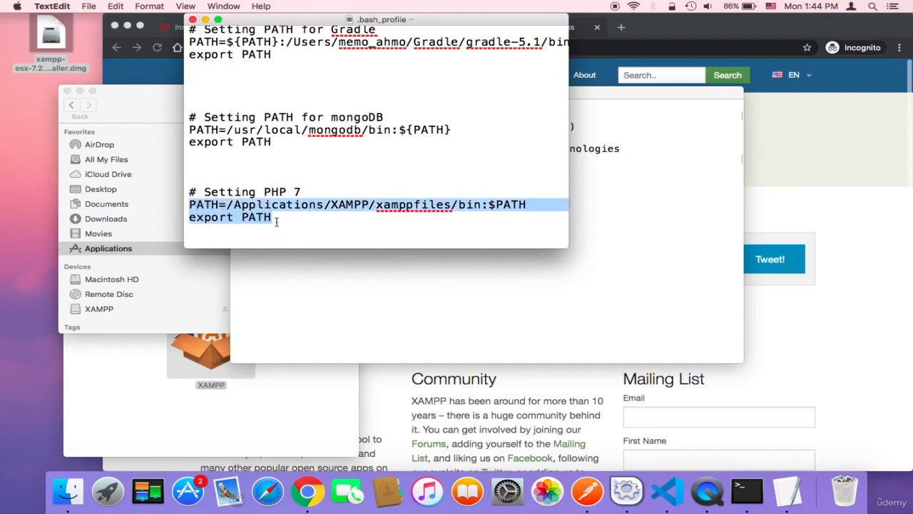
pyautogui.click(364, 277)
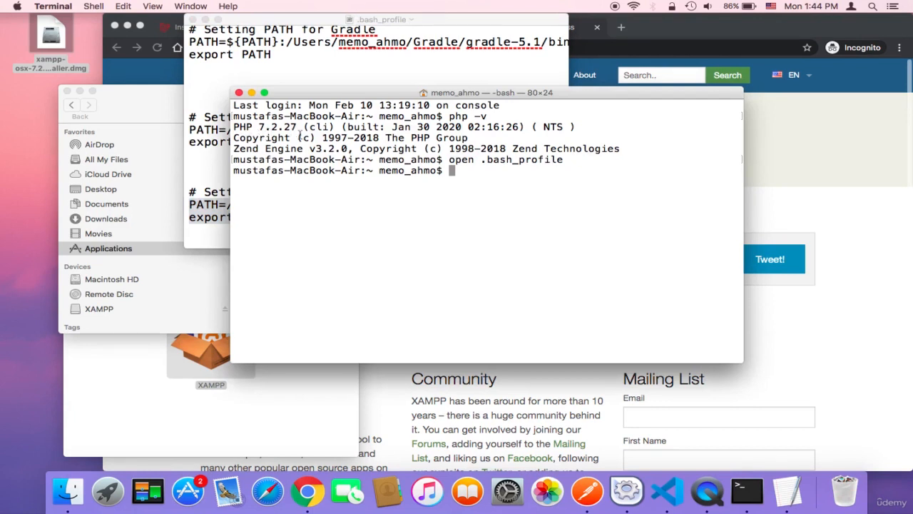
pyautogui.click(209, 164)
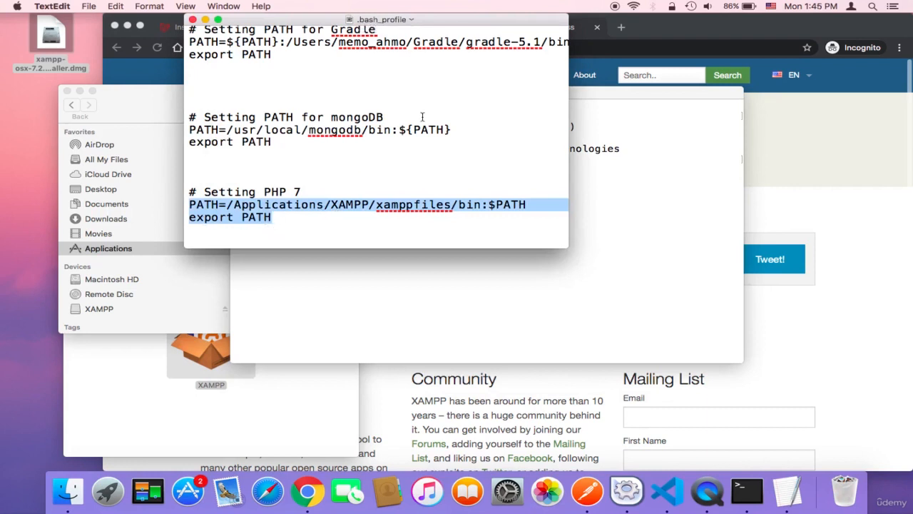
pyautogui.click(418, 186)
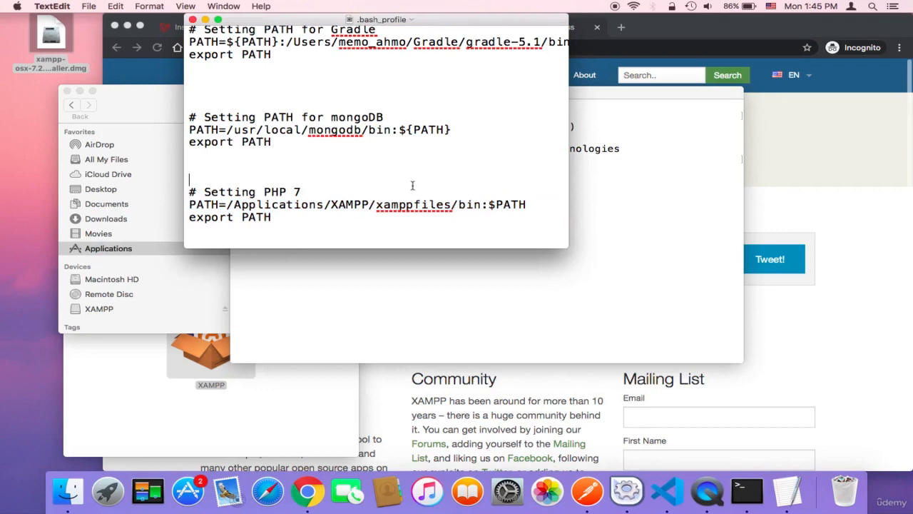
# Step: Close the .bash_profile document and the current Terminal window
pyautogui.click(89, 6)
pyautogui.moveTo(114, 6)
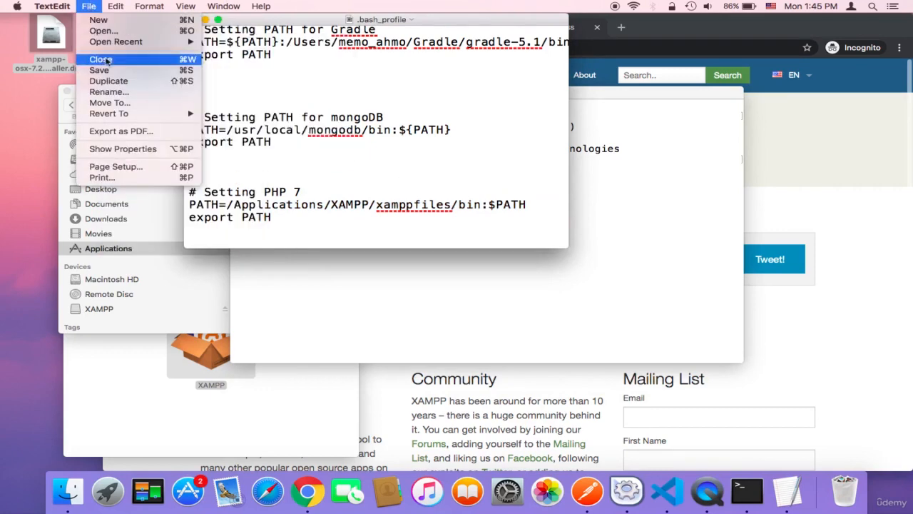
pyautogui.click(292, 86)
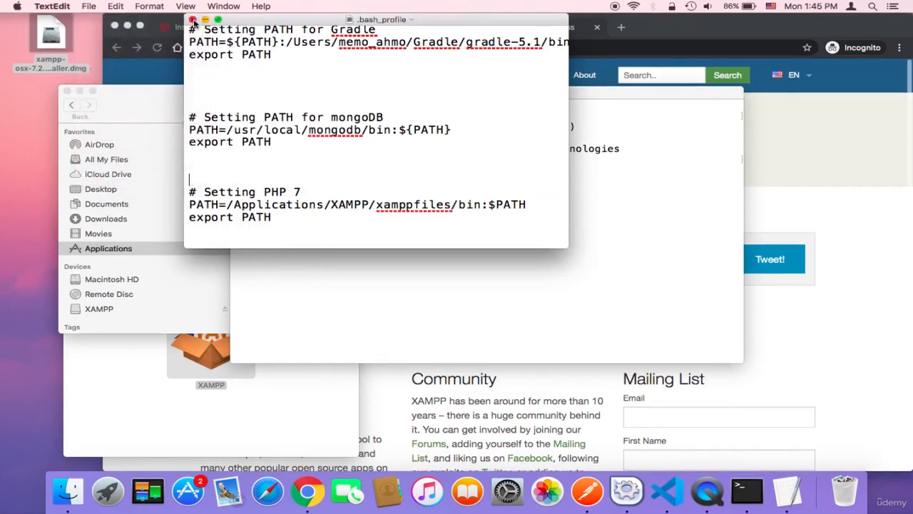
pyautogui.click(192, 19)
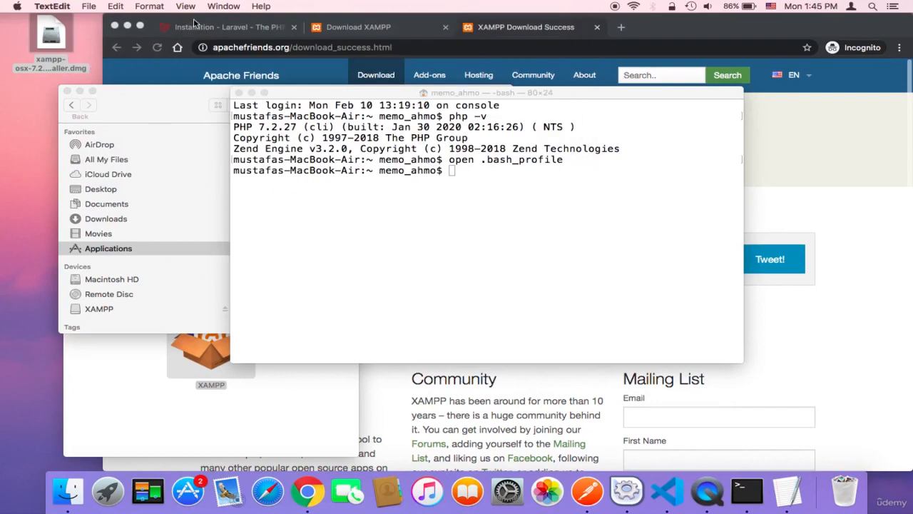
pyautogui.click(239, 94)
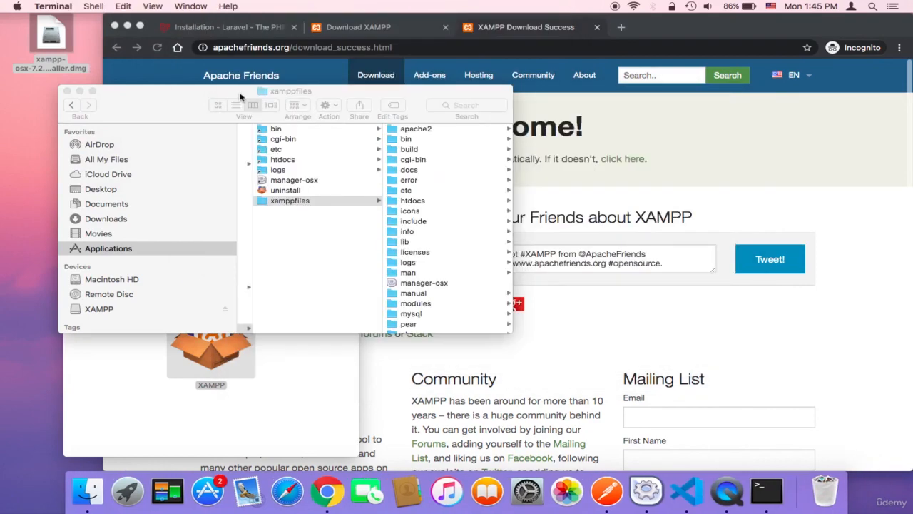
# Step: Find and reopen Terminal with enlarged text, and check the PHP version in the fresh session with php -v
pyautogui.click(871, 6)
pyautogui.write('terminal')
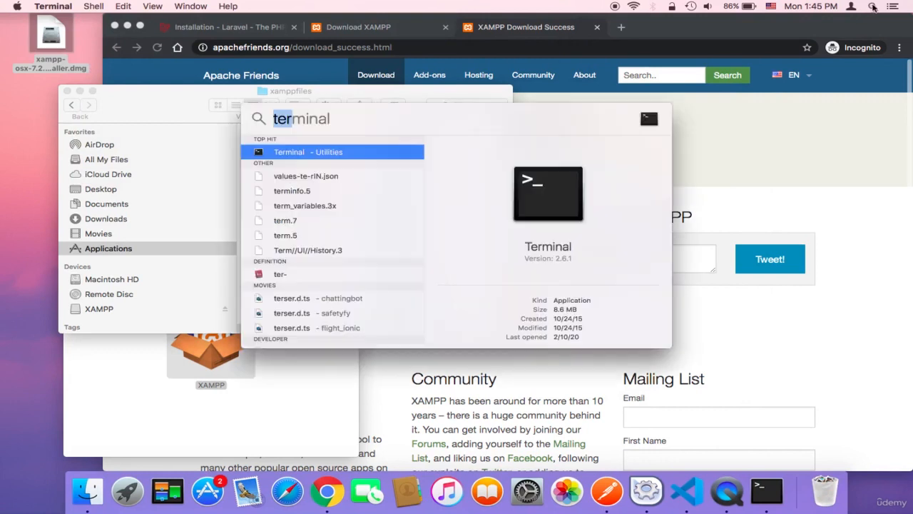
pyautogui.click(337, 156)
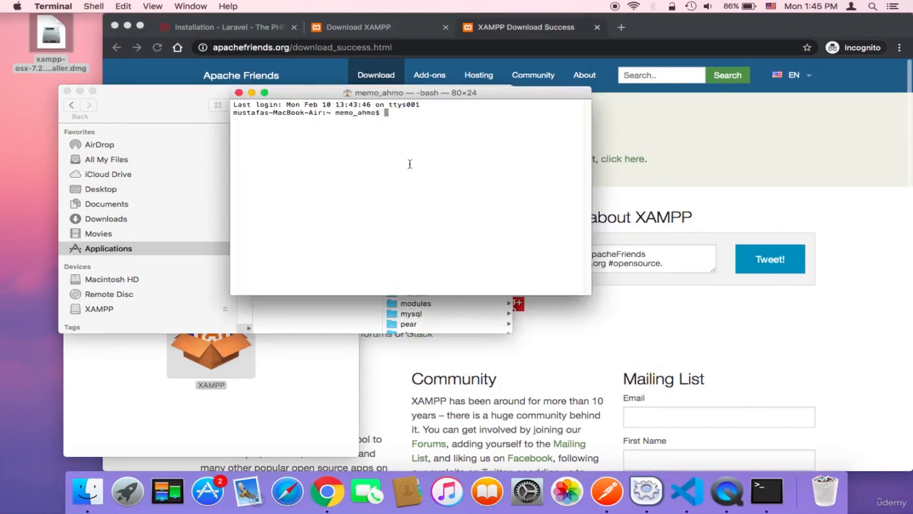
pyautogui.press('super+plus')
pyautogui.press('super+plus')
pyautogui.press('super+plus')
pyautogui.press('super+plus')
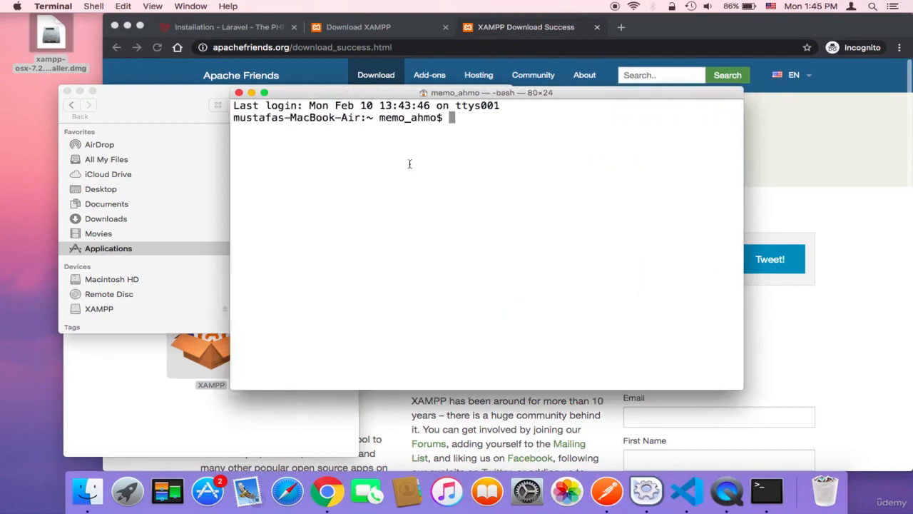
pyautogui.write('php -v')
pyautogui.press('Return')
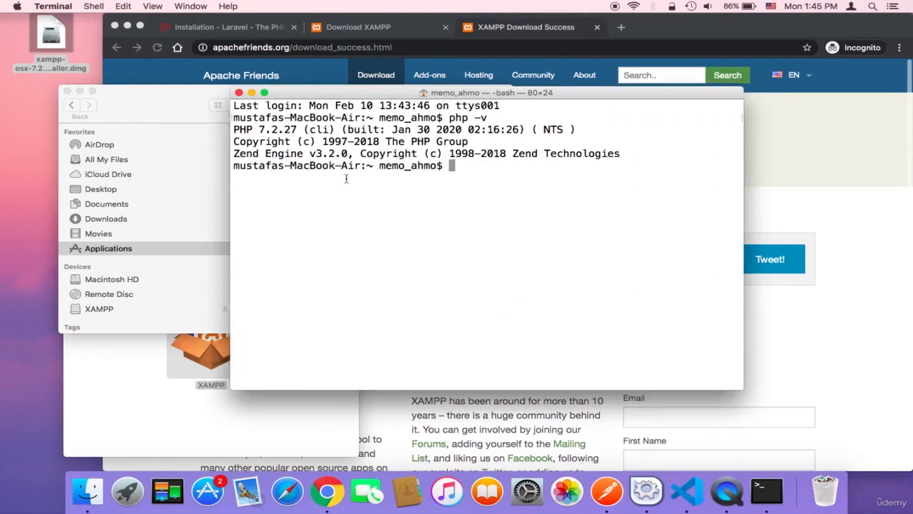